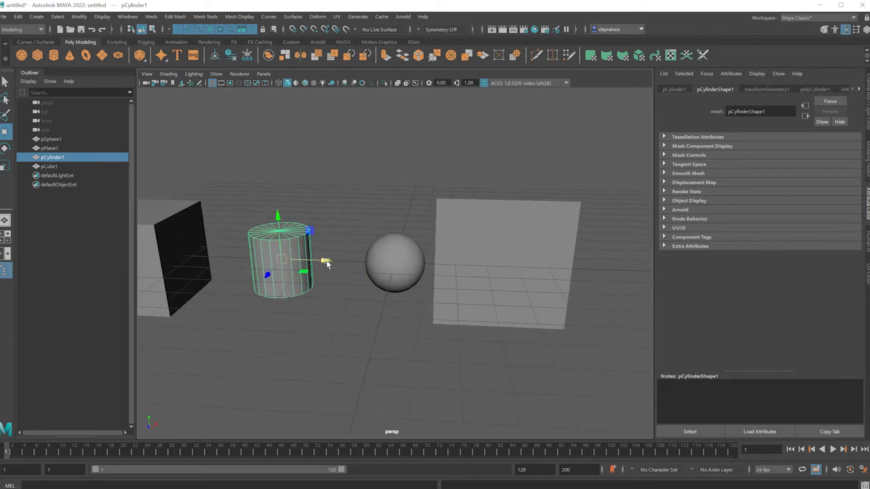
# Step: Assign a new Lambert material to the cylinder and connect a File texture to its Color attribute
pyautogui.rightClick(297, 277)
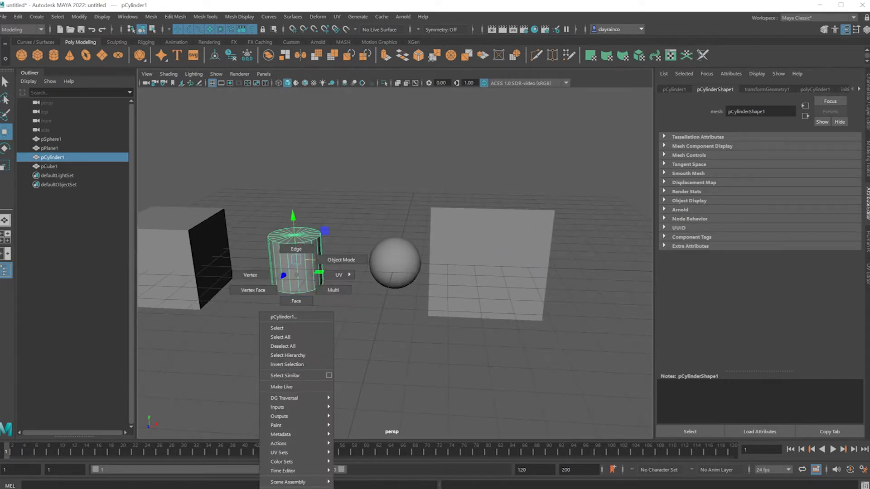
pyautogui.click(294, 488)
pyautogui.click(451, 209)
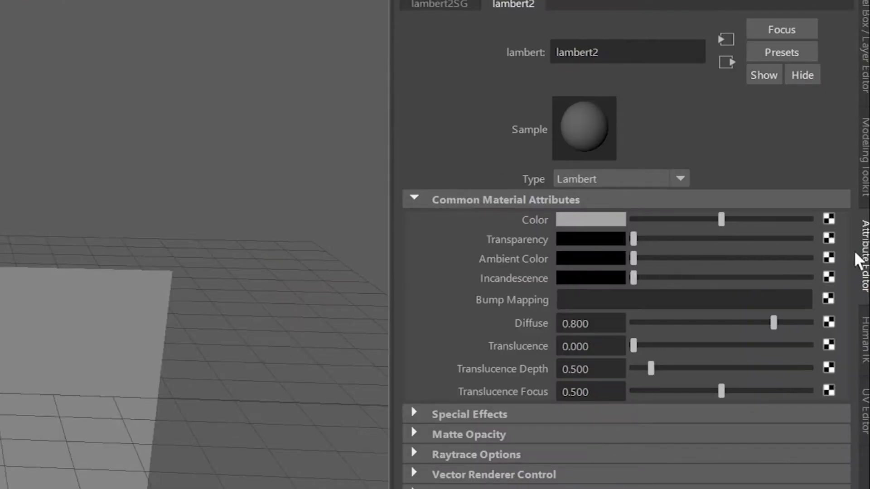
pyautogui.click(830, 220)
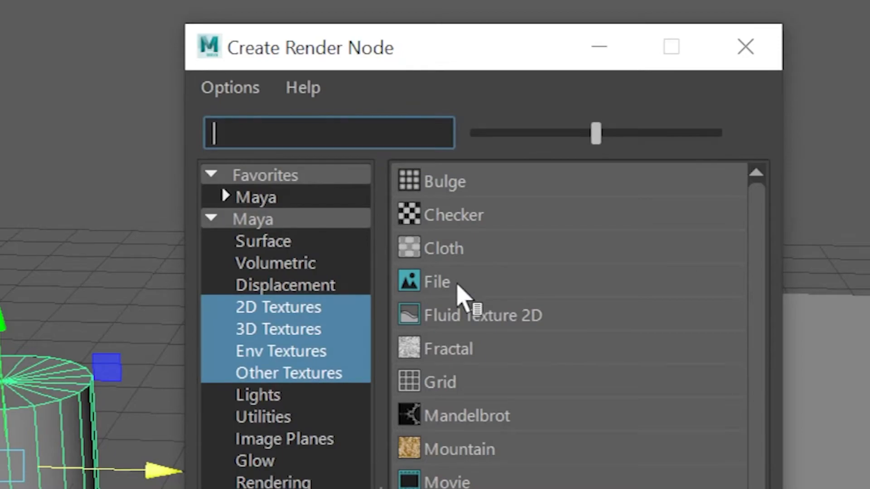
pyautogui.click(456, 286)
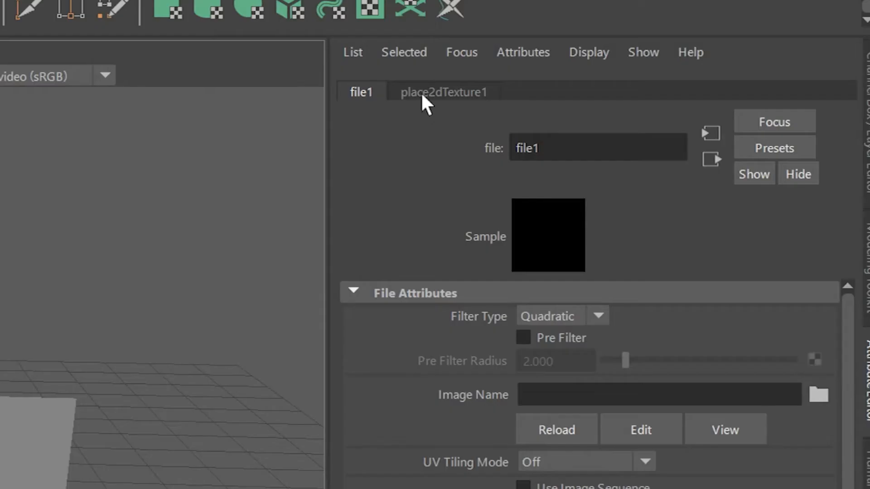
# Step: Load photos_2021_1_11_fst_william-morris-pattern.jpg from the sourceimages folder as the file texture's image
pyautogui.click(691, 90)
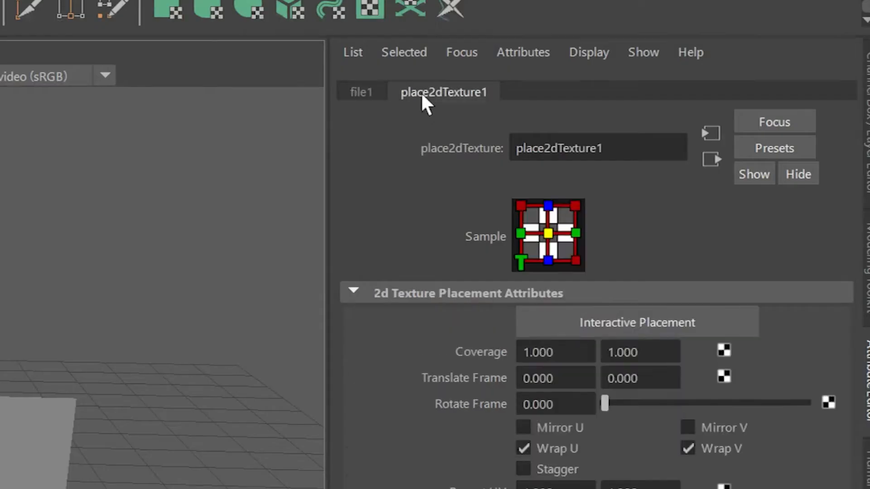
pyautogui.click(358, 92)
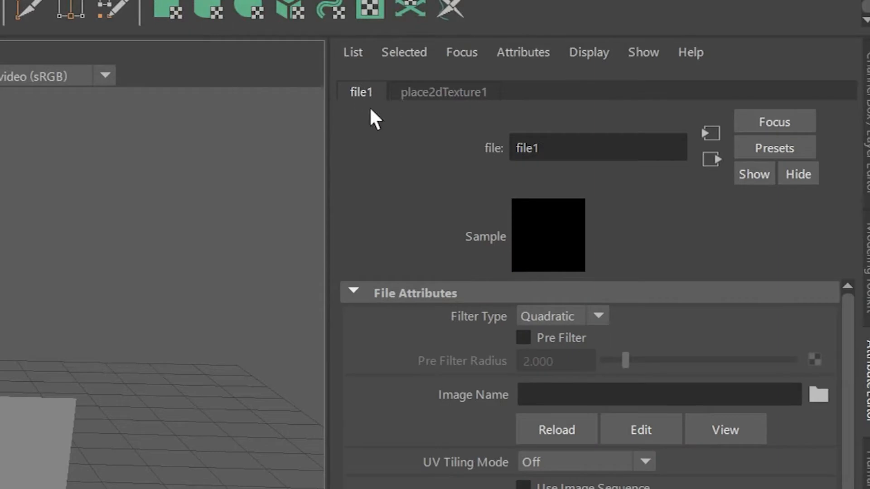
pyautogui.click(821, 396)
pyautogui.click(648, 190)
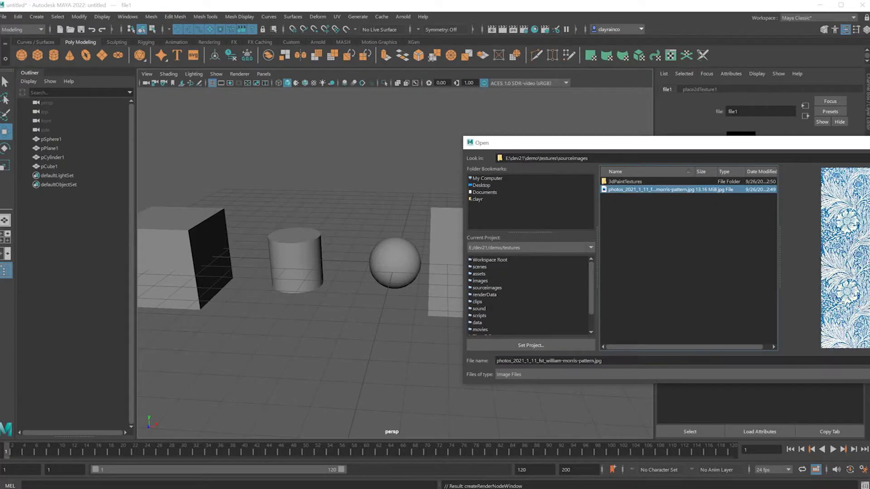
pyautogui.press('Return')
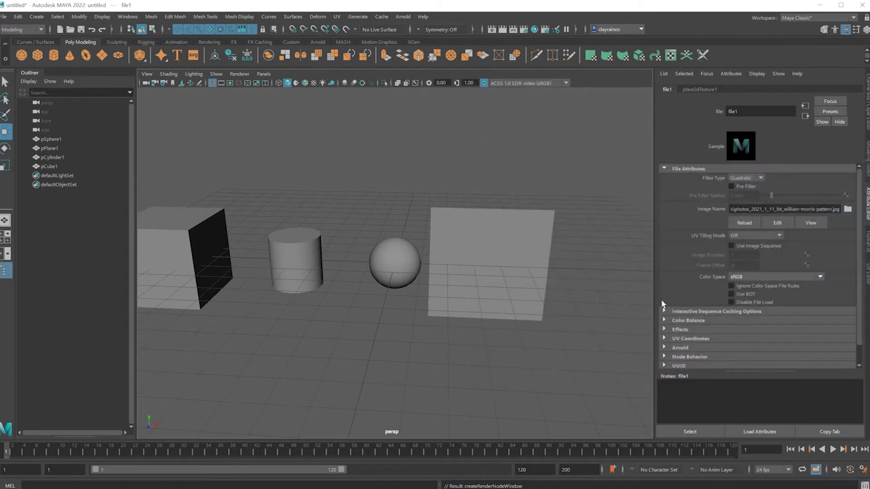
# Step: Turn on shaded display with texture maps to show the pattern on the cylinder
pyautogui.click(479, 271)
pyautogui.press('6')
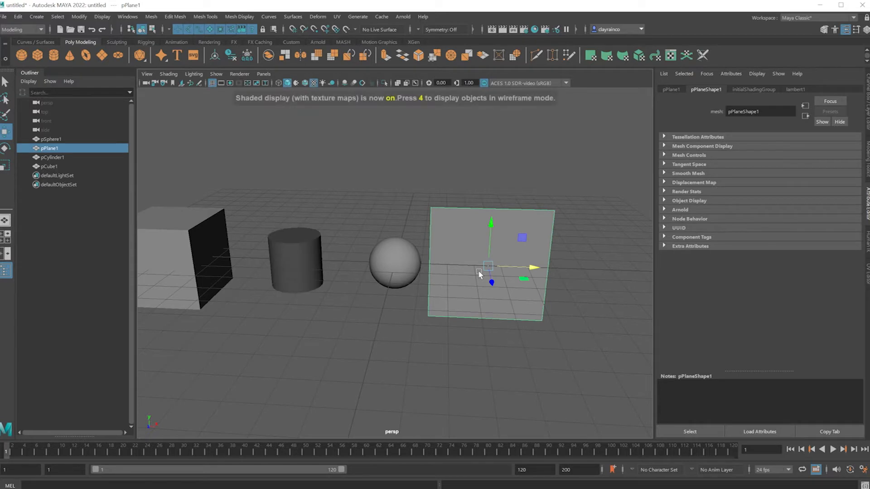
pyautogui.scroll(1, 299, 260)
pyautogui.scroll(1, 299, 259)
pyautogui.scroll(-1, 299, 259)
pyautogui.keyDown('alt'); pyautogui.moveTo(293, 272); pyautogui.dragTo(379, 284, button='middle'); pyautogui.keyUp('alt')
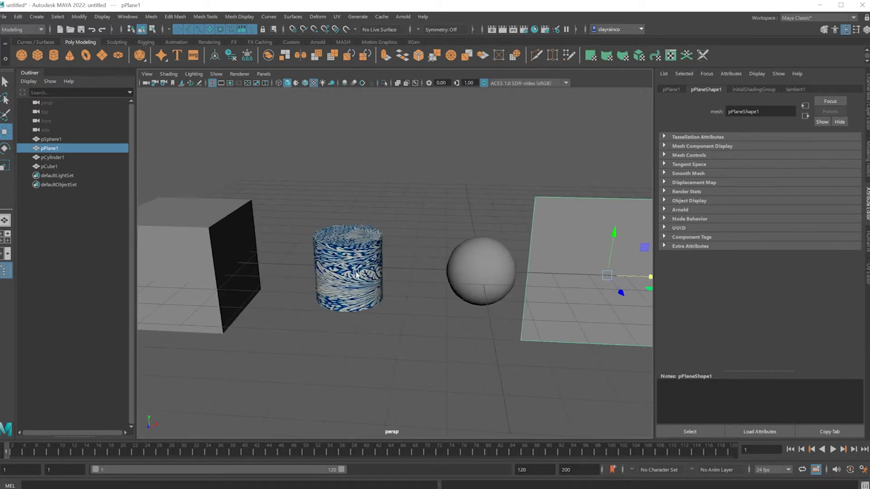
pyautogui.scroll(-2, 490, 281)
# Step: Assign the cylinder's existing textured lambert2 material to the sphere, the plane and the cube
pyautogui.click(444, 252)
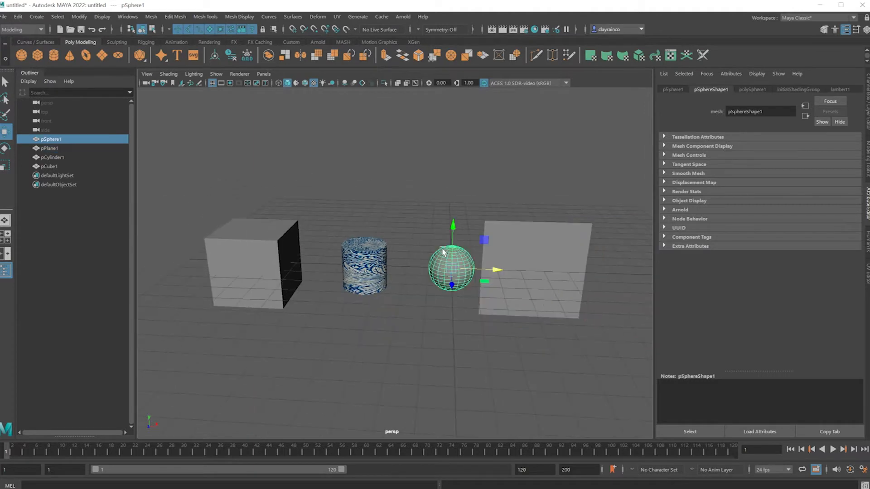
pyautogui.moveTo(444, 251); pyautogui.dragTo(453, 485, button='right')
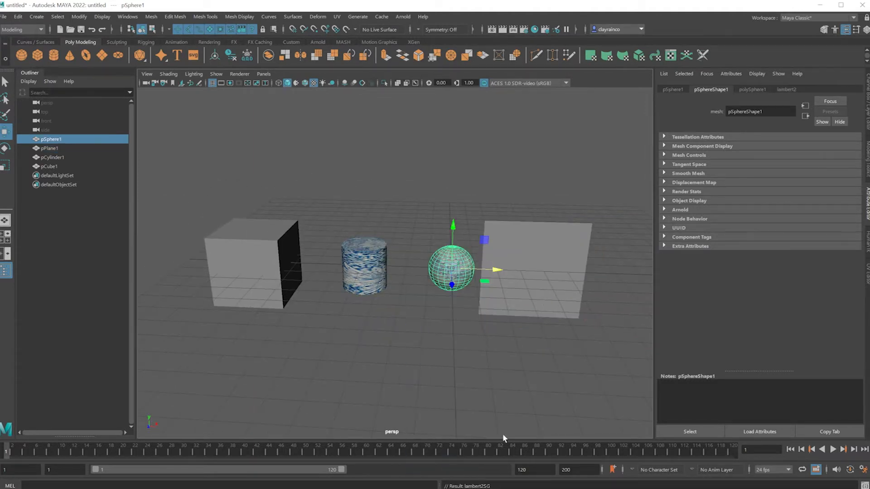
pyautogui.click(537, 264)
pyautogui.moveTo(540, 262); pyautogui.dragTo(539, 488, button='right')
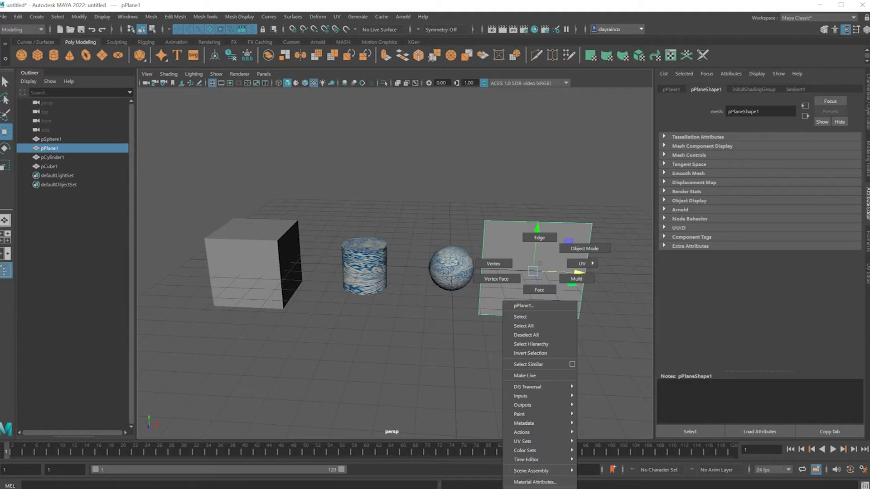
pyautogui.moveTo(540, 488); pyautogui.dragTo(539, 488, button='right')
pyautogui.click(272, 247)
pyautogui.moveTo(258, 231); pyautogui.dragTo(326, 488, button='right')
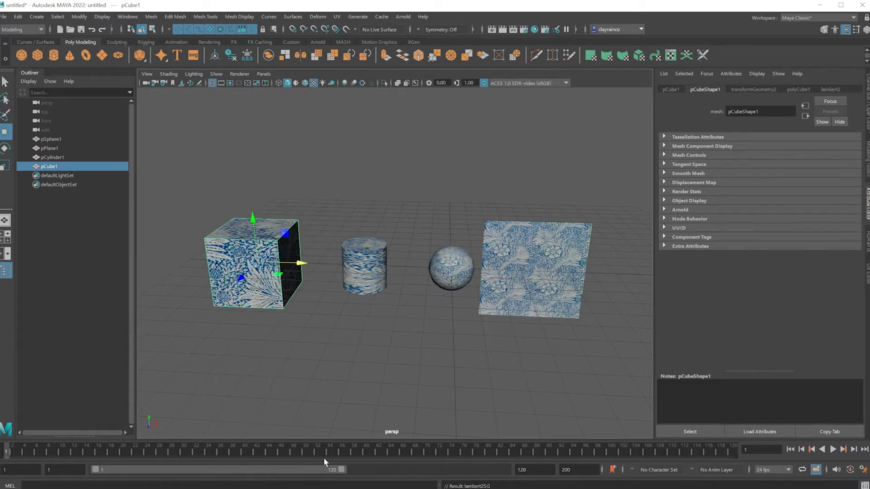
# Step: Select the plane and open the UV Editor to show its UV layout
pyautogui.scroll(2, 309, 295)
pyautogui.moveTo(302, 301)
pyautogui.keyDown('alt'); pyautogui.mouseDown()
pyautogui.moveTo(398, 317)
pyautogui.moveTo(444, 313)
pyautogui.moveTo(400, 342)
pyautogui.moveTo(288, 306)
pyautogui.mouseUp(); pyautogui.keyUp('alt')
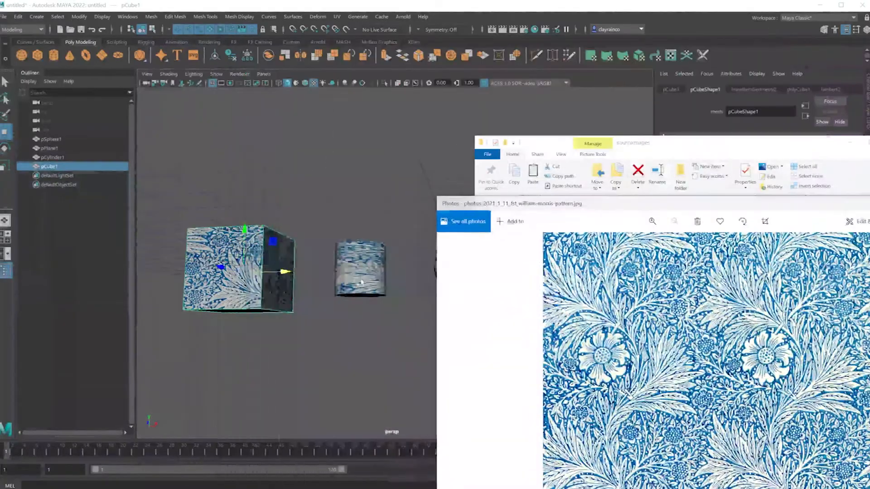
pyautogui.click(353, 315)
pyautogui.keyDown('alt'); pyautogui.moveTo(353, 315); pyautogui.dragTo(411, 307); pyautogui.keyUp('alt')
pyautogui.keyDown('alt'); pyautogui.moveTo(411, 307); pyautogui.dragTo(388, 309); pyautogui.keyUp('alt')
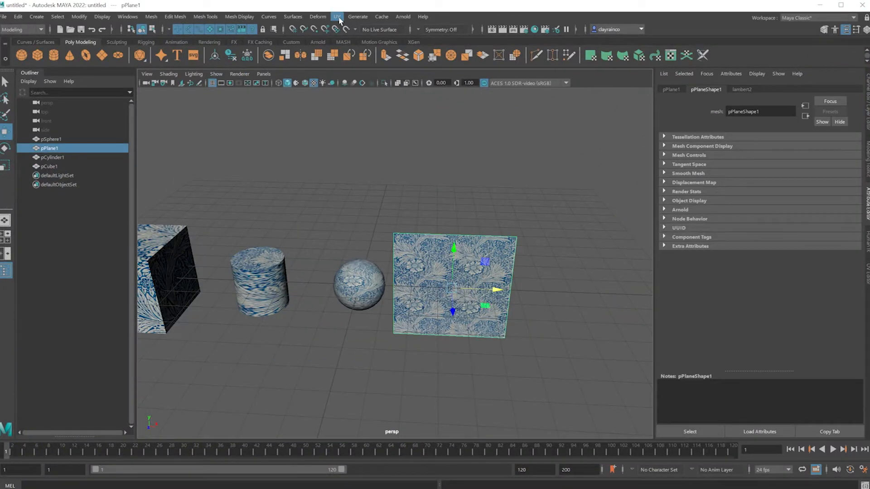
pyautogui.click(337, 17)
pyautogui.click(348, 30)
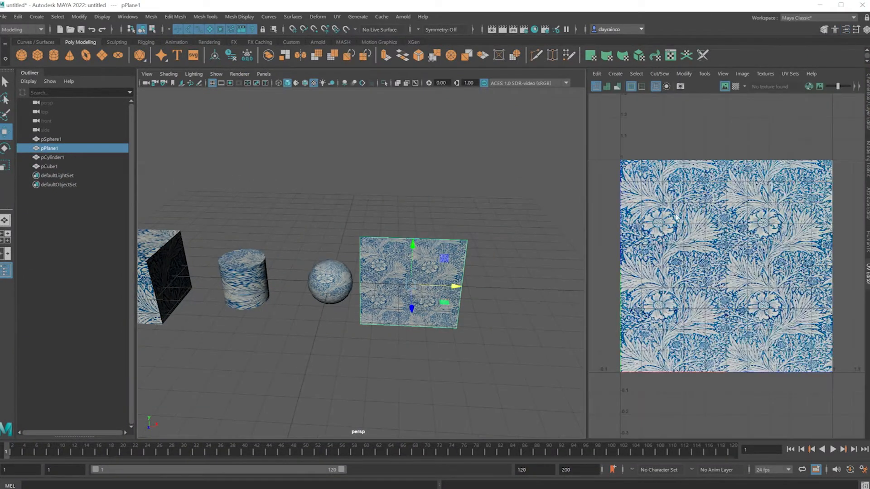
# Step: Select the plane's single face to examine how its UVs cover the texture
pyautogui.moveTo(389, 251); pyautogui.dragTo(390, 272, button='right')
pyautogui.click(390, 271)
pyautogui.click(391, 272)
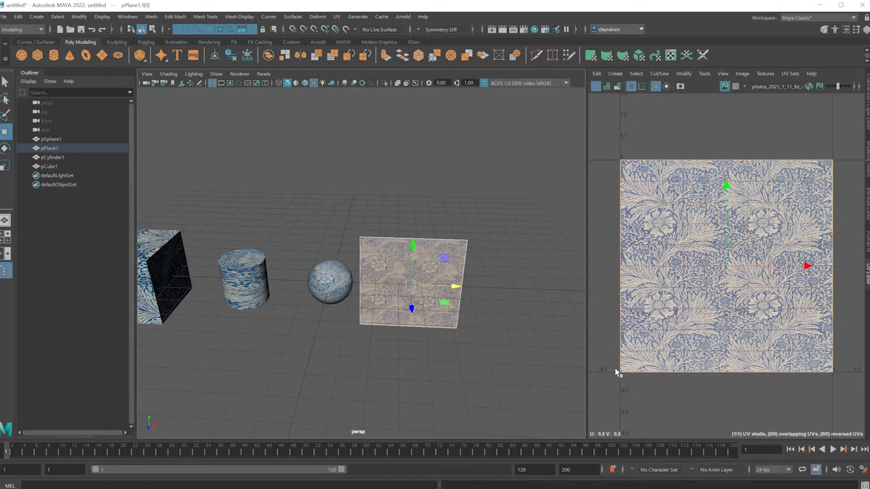
# Step: Select all the sphere's faces to show their UVs and hide the texture image in the UV Editor
pyautogui.click(330, 280)
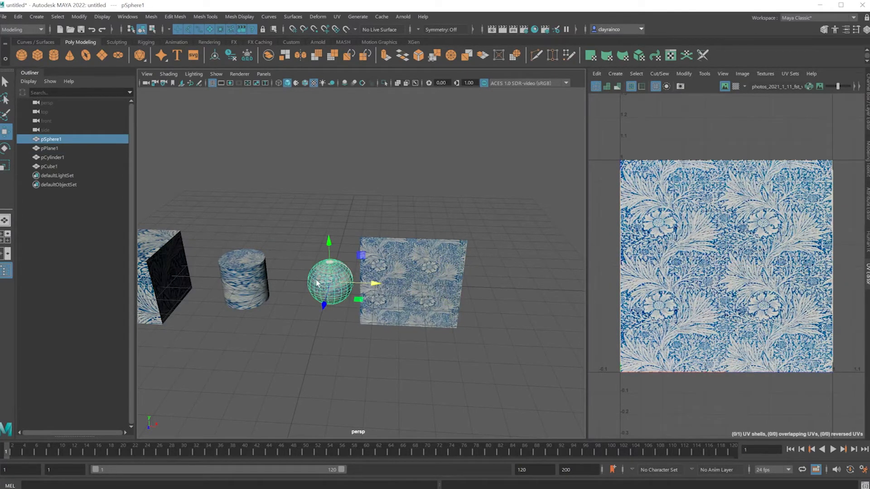
pyautogui.moveTo(313, 271); pyautogui.dragTo(312, 288, button='right')
pyautogui.moveTo(298, 242); pyautogui.dragTo(353, 314)
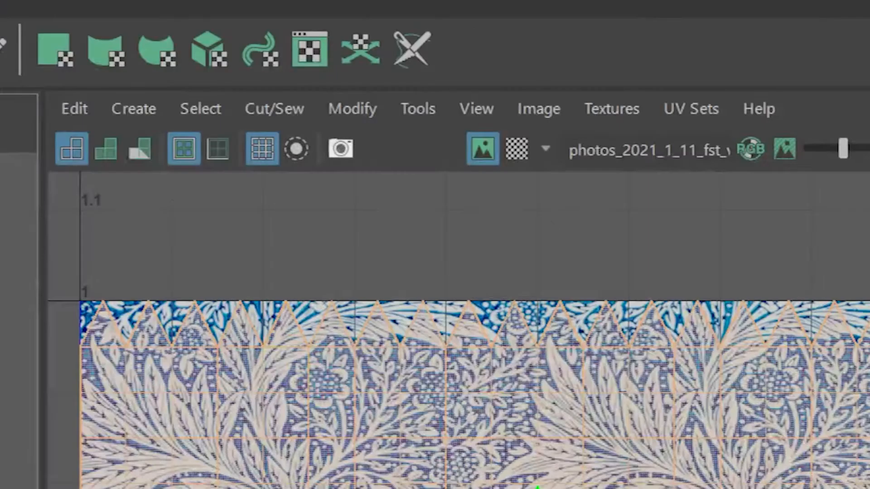
pyautogui.click(483, 149)
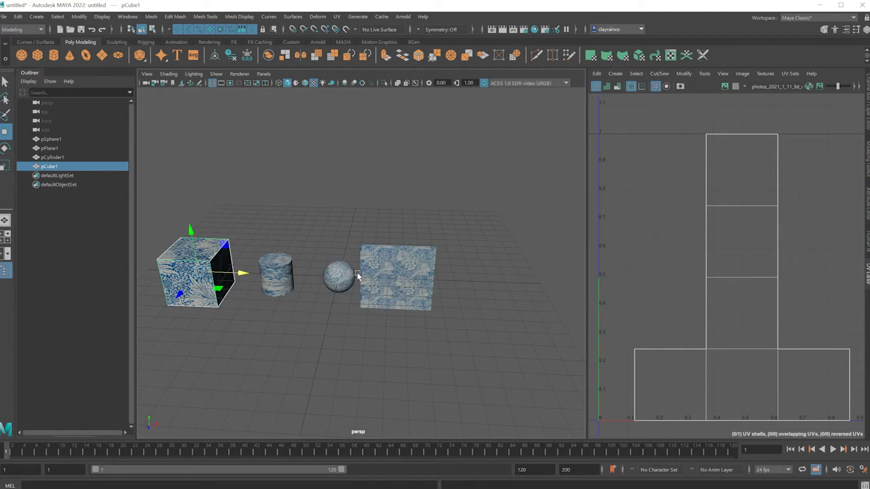
# Step: Select the plane's face and slide its UVs along U to about 0.342 and back to about 0.498
pyautogui.click(399, 272)
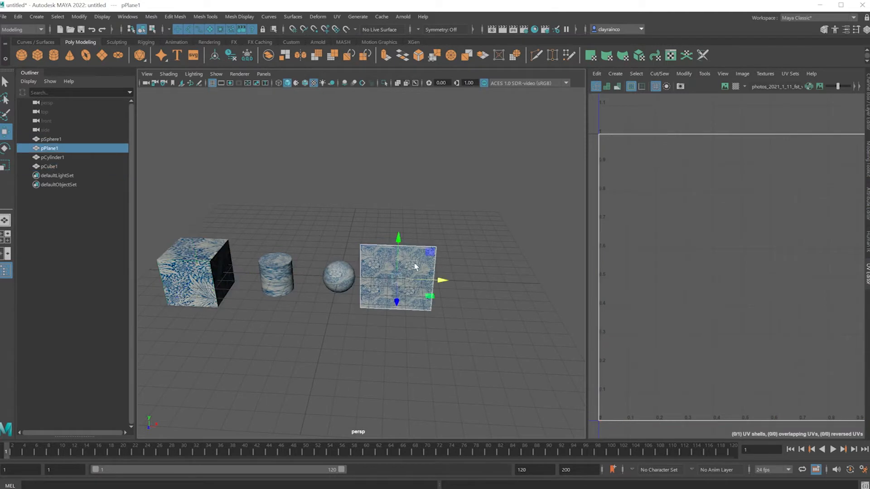
pyautogui.rightClick(415, 264)
pyautogui.click(409, 283)
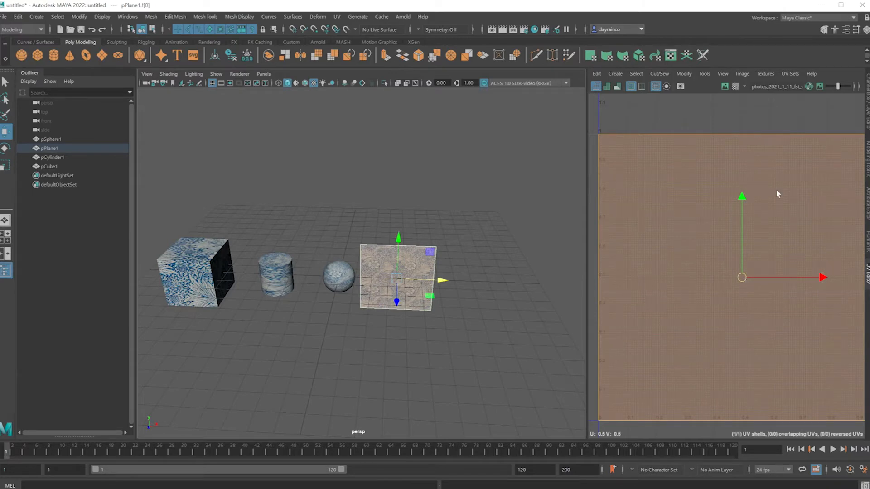
pyautogui.moveTo(828, 280); pyautogui.dragTo(782, 289)
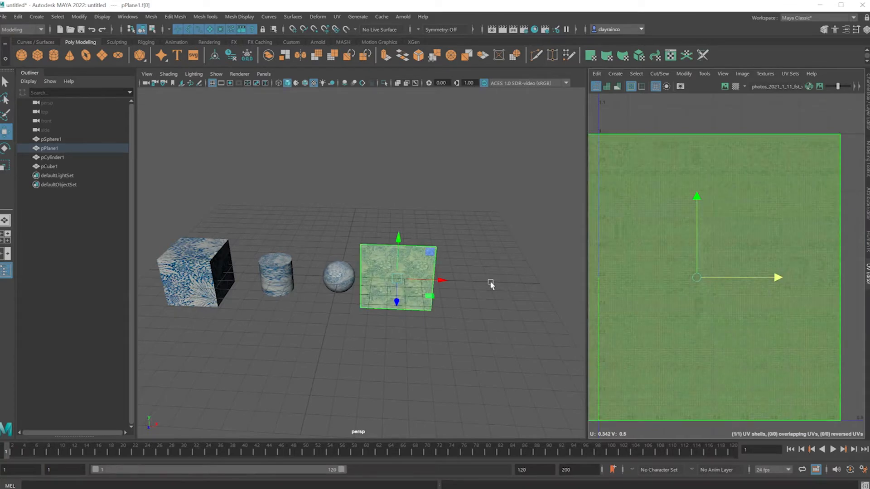
pyautogui.scroll(5, 488, 280)
pyautogui.moveTo(776, 281); pyautogui.dragTo(822, 281)
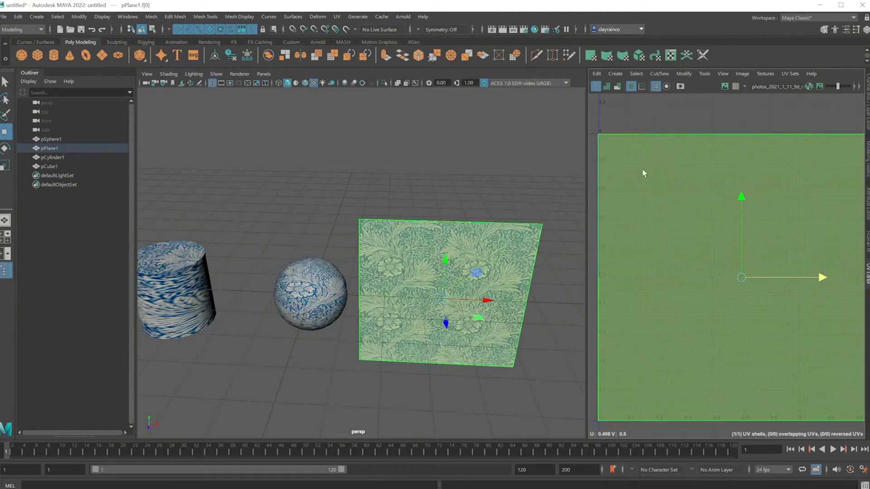
# Step: Move the UV corner of the plane near U 0, V 1 outward to about U -0.0254, V 1.02
pyautogui.rightClick(638, 170)
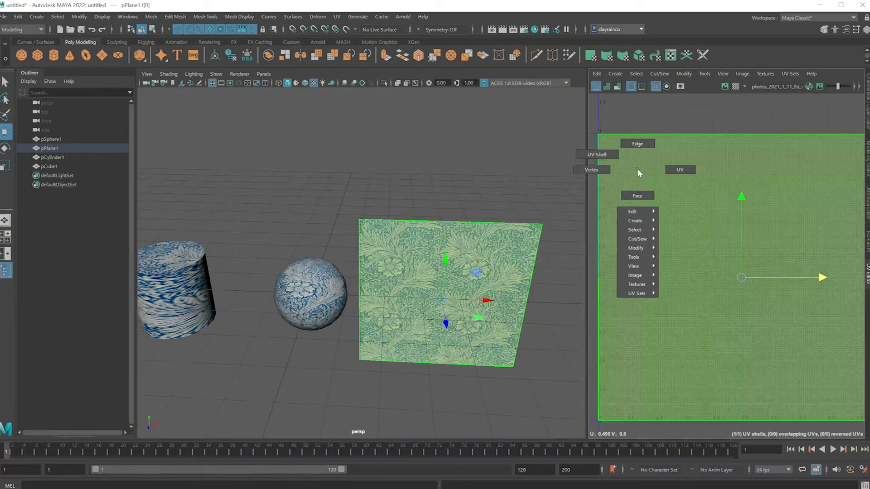
pyautogui.click(597, 171)
pyautogui.click(605, 143)
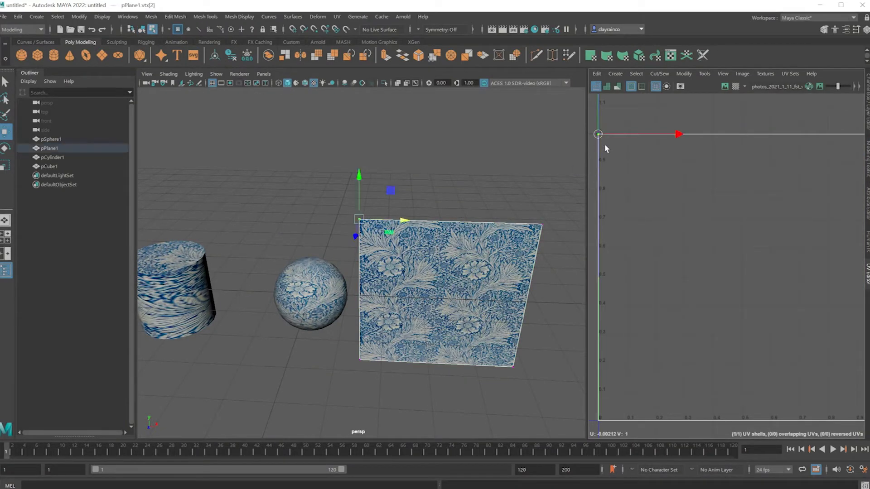
pyautogui.moveTo(598, 135)
pyautogui.mouseDown()
pyautogui.moveTo(633, 188)
pyautogui.moveTo(591, 114)
pyautogui.moveTo(619, 121)
pyautogui.moveTo(579, 112)
pyautogui.moveTo(566, 128)
pyautogui.moveTo(564, 103)
pyautogui.moveTo(592, 129)
pyautogui.mouseUp()
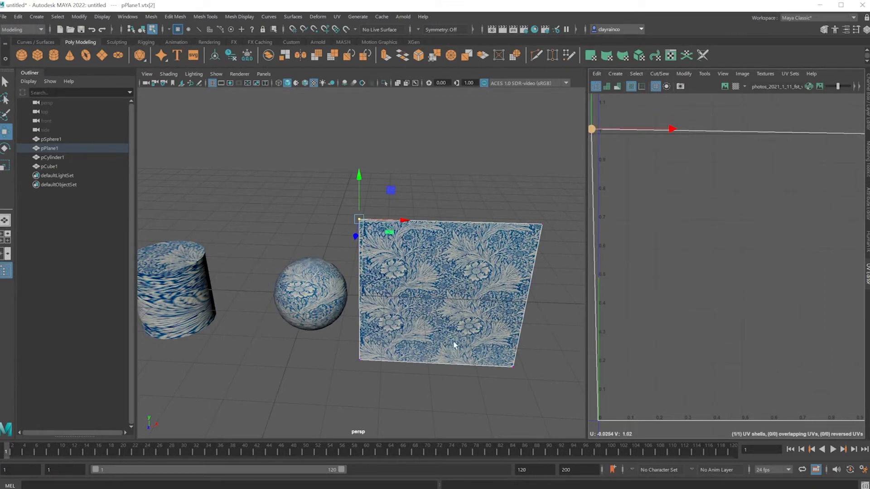
pyautogui.scroll(-5, 483, 343)
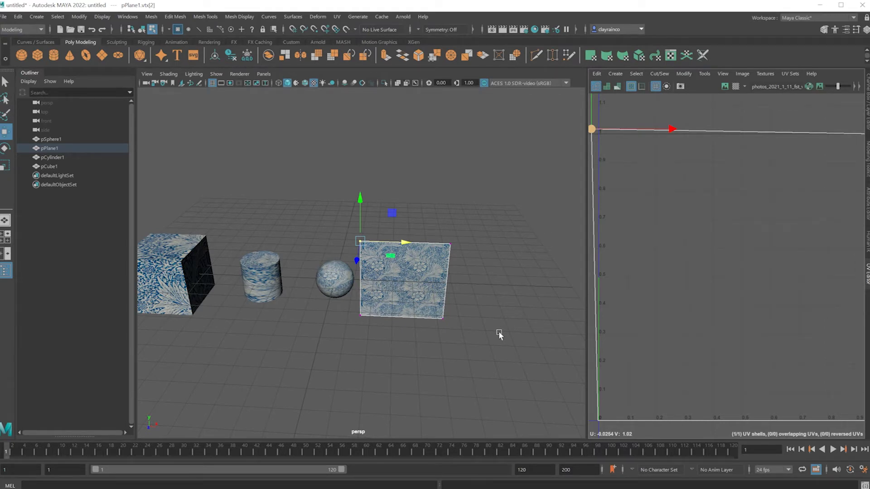
# Step: Return the plane to object mode and select the cube's top face
pyautogui.moveTo(520, 332); pyautogui.dragTo(538, 318, button='right')
pyautogui.scroll(4, 388, 269)
pyautogui.keyDown('alt'); pyautogui.moveTo(387, 269); pyautogui.dragTo(369, 273); pyautogui.keyUp('alt')
pyautogui.keyDown('alt'); pyautogui.moveTo(370, 273); pyautogui.dragTo(401, 227, button='middle'); pyautogui.keyUp('alt')
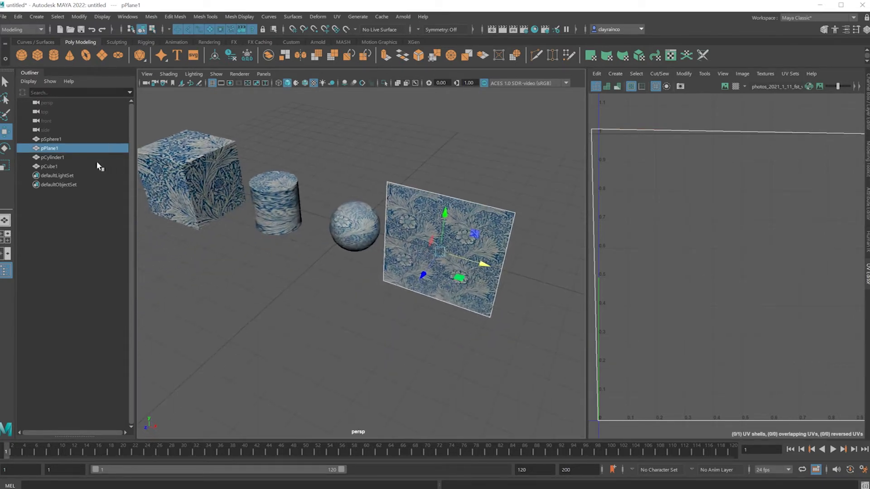
pyautogui.keyDown('alt'); pyautogui.moveTo(229, 199); pyautogui.dragTo(385, 292, button='middle'); pyautogui.keyUp('alt')
pyautogui.click(375, 240)
pyautogui.keyDown('alt'); pyautogui.moveTo(376, 240); pyautogui.dragTo(357, 213); pyautogui.keyUp('alt')
pyautogui.moveTo(356, 213); pyautogui.dragTo(360, 211, button='right')
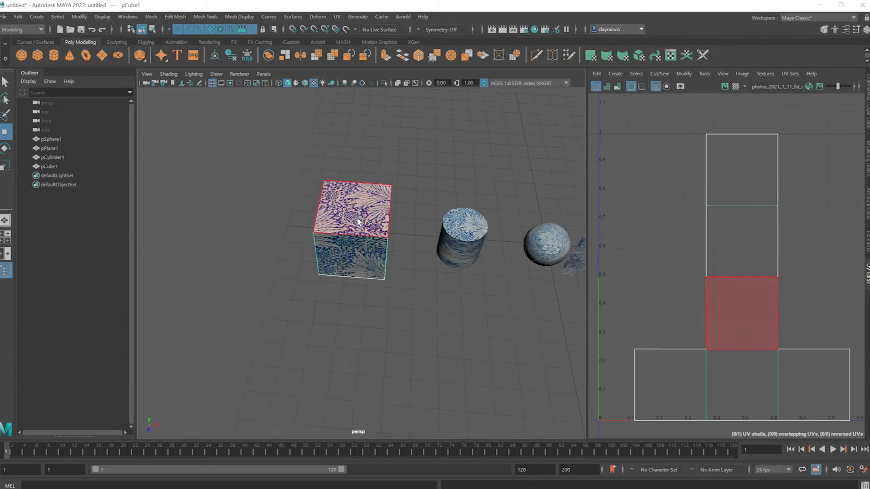
pyautogui.click(358, 210)
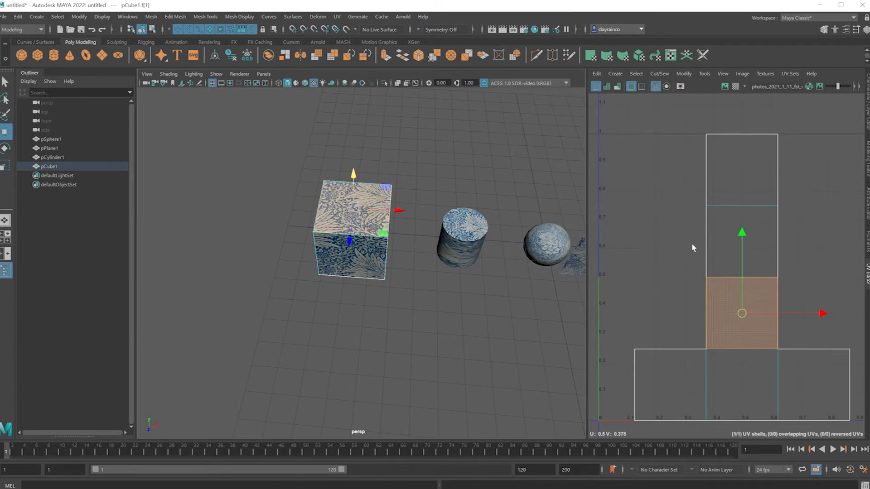
# Step: Extrude the cube's top face straight upward to form a tall block
pyautogui.hotkey('ctrl', 'e')
pyautogui.moveTo(354, 177); pyautogui.dragTo(355, 96)
pyautogui.keyDown('alt'); pyautogui.moveTo(392, 183); pyautogui.dragTo(331, 272); pyautogui.keyUp('alt')
pyautogui.click(325, 282)
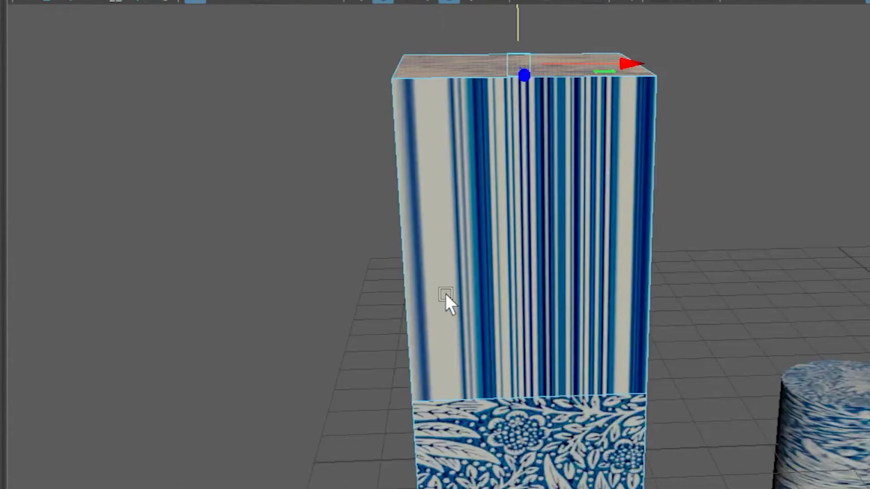
pyautogui.keyDown('alt'); pyautogui.moveTo(446, 296); pyautogui.dragTo(486, 323); pyautogui.keyUp('alt')
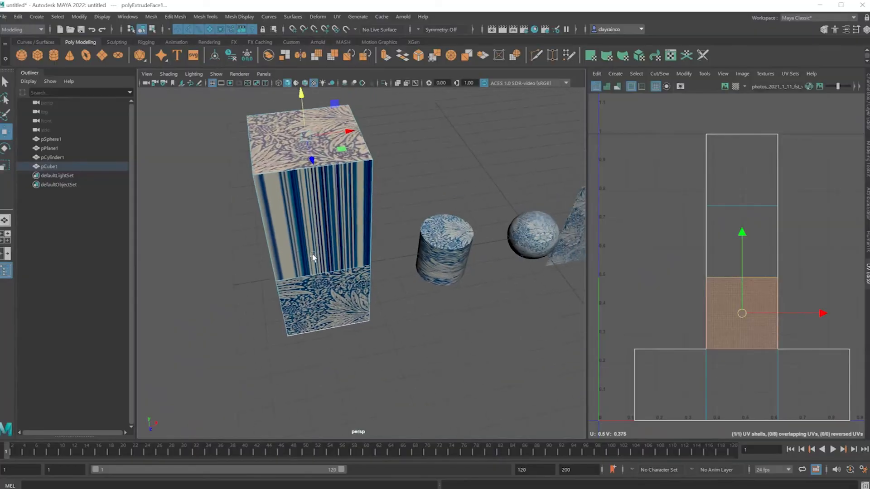
pyautogui.keyDown('alt'); pyautogui.moveTo(313, 257); pyautogui.dragTo(310, 253); pyautogui.keyUp('alt')
# Step: Select the extruded front side face of the block to examine its UVs
pyautogui.click(320, 189)
pyautogui.keyDown('alt'); pyautogui.moveTo(320, 191); pyautogui.dragTo(290, 208); pyautogui.keyUp('alt')
pyautogui.click(304, 203)
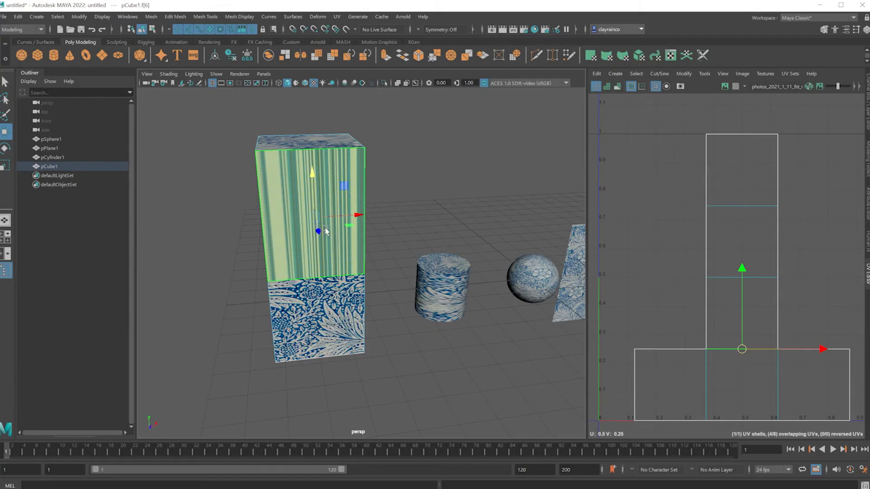
# Step: Return the tall block to object mode and apply automatic UV mapping to the whole object
pyautogui.scroll(-3, 326, 232)
pyautogui.moveTo(292, 231); pyautogui.dragTo(333, 217, button='right')
pyautogui.keyDown('alt'); pyautogui.moveTo(282, 223); pyautogui.dragTo(354, 87); pyautogui.keyUp('alt')
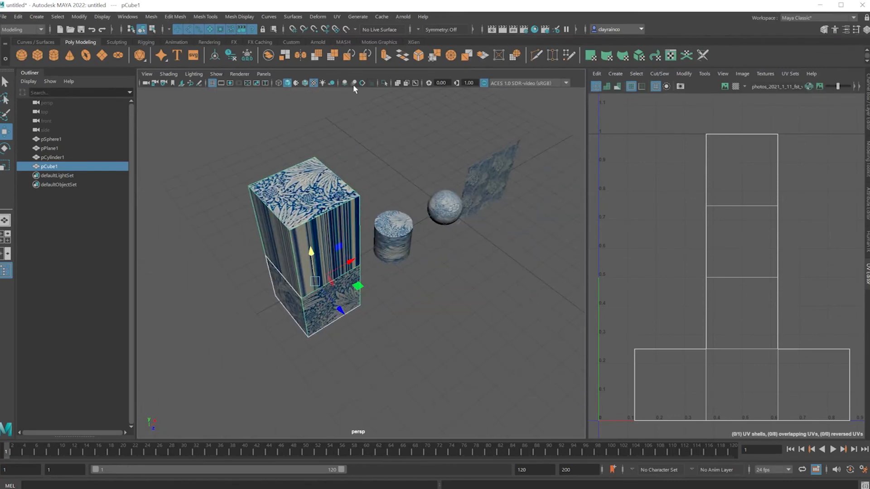
pyautogui.click(338, 17)
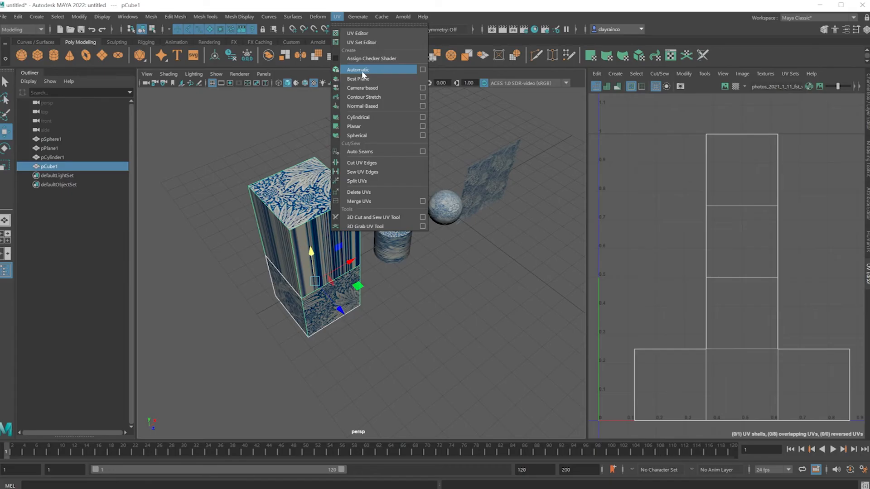
pyautogui.click(343, 165)
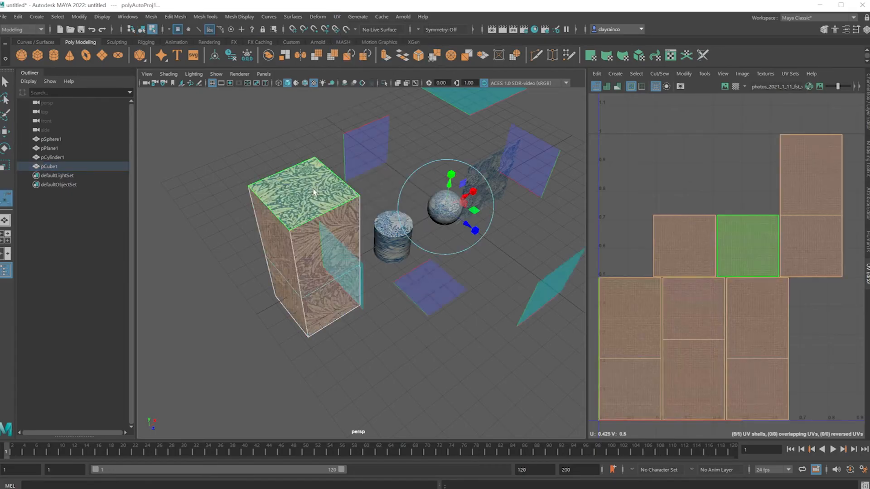
# Step: Select the whole block in object mode and break the file texture connection on its lambert2 material's color
pyautogui.moveTo(245, 422); pyautogui.dragTo(300, 398, button='right')
pyautogui.click(338, 178)
pyautogui.keyDown('alt'); pyautogui.moveTo(397, 301); pyautogui.dragTo(514, 189); pyautogui.keyUp('alt')
pyautogui.hotkey('ctrl', 'a')
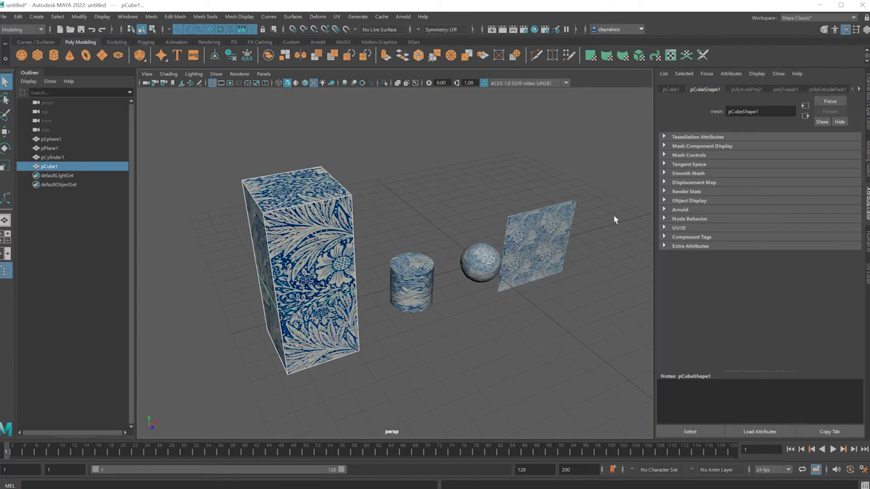
pyautogui.click(669, 88)
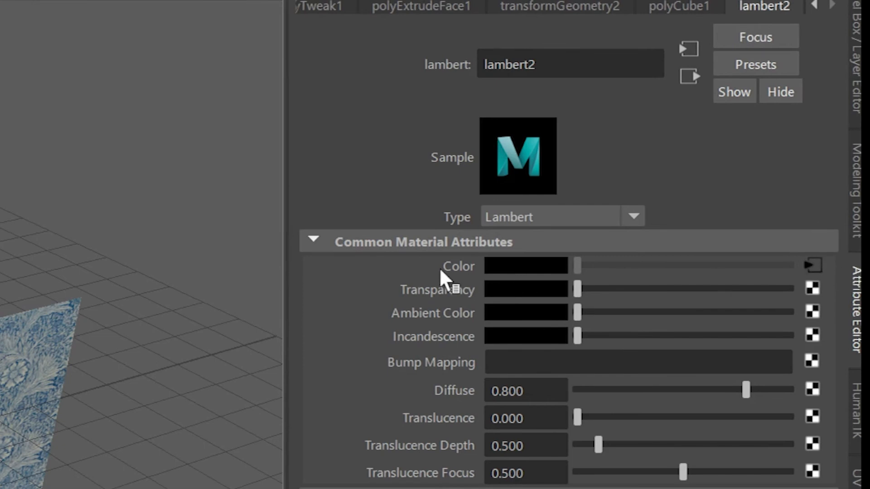
pyautogui.rightClick(461, 265)
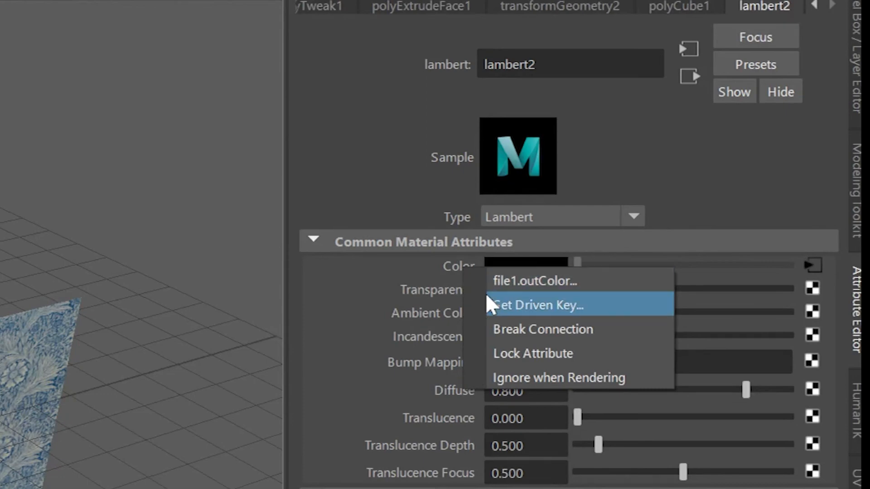
pyautogui.click(490, 320)
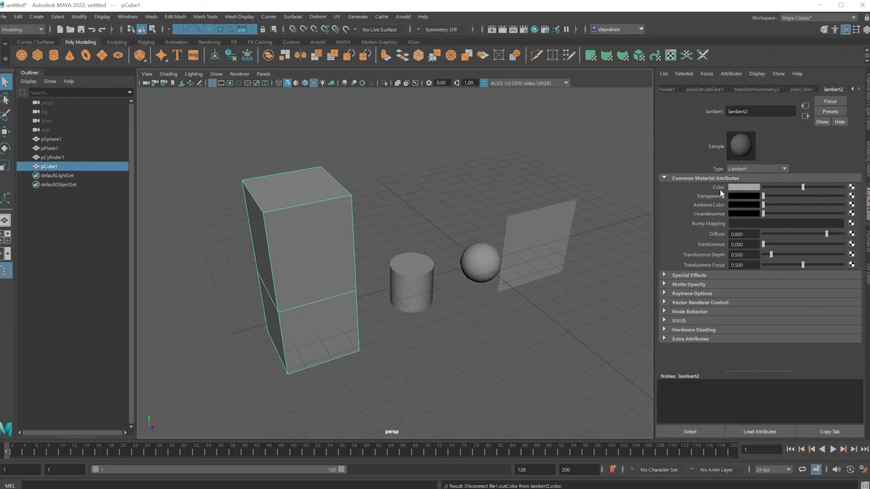
# Step: Connect a new file texture to lambert2's color and load the William Morris pattern JPG from the project's sourceimages folder
pyautogui.click(852, 187)
pyautogui.click(421, 207)
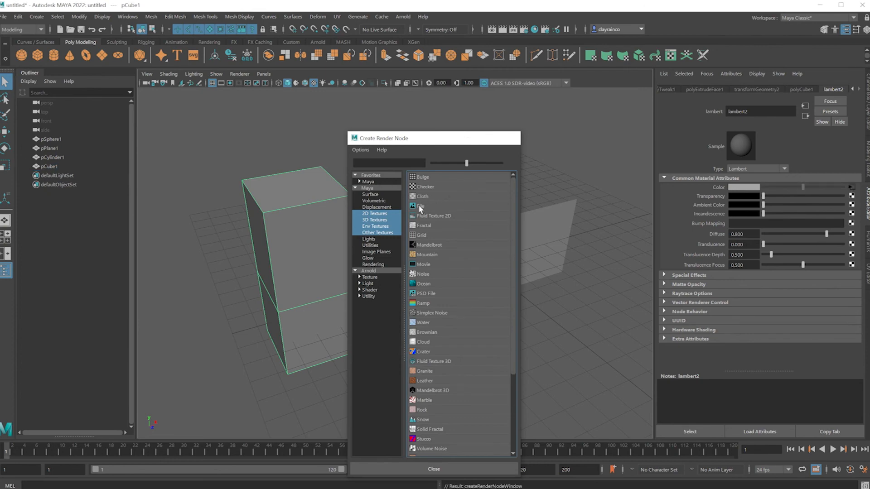
pyautogui.click(847, 210)
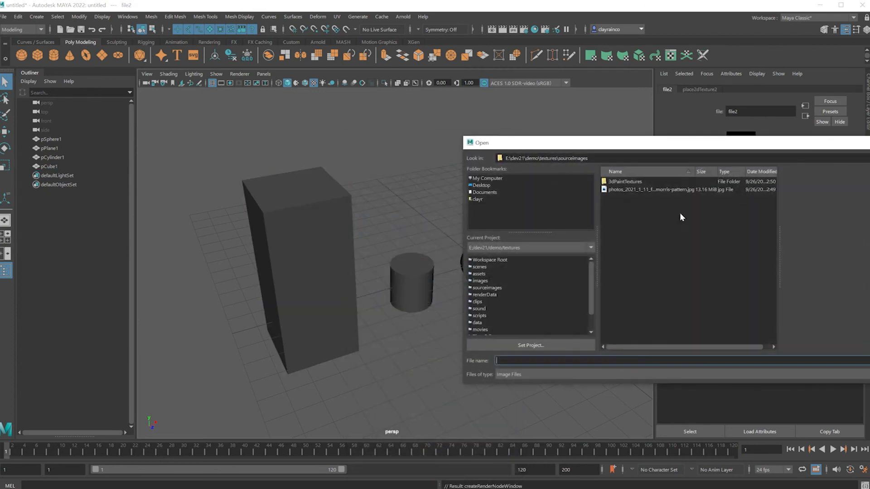
pyautogui.click(622, 190)
pyautogui.click(869, 361)
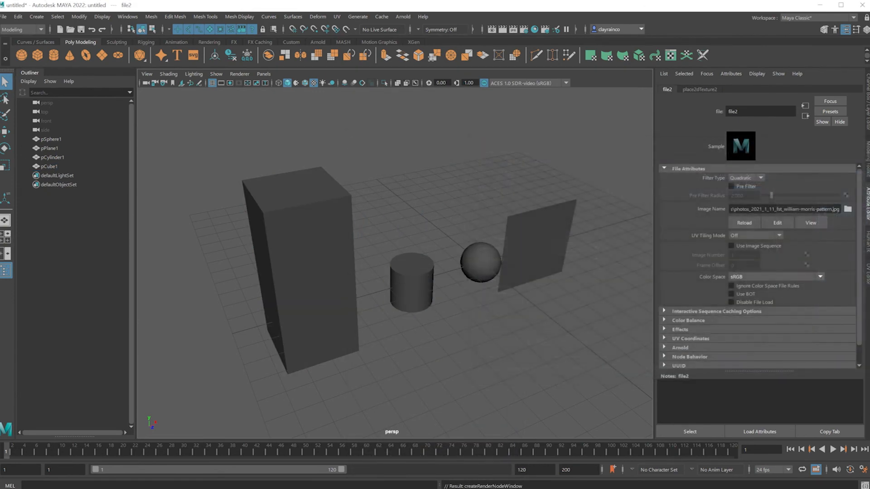